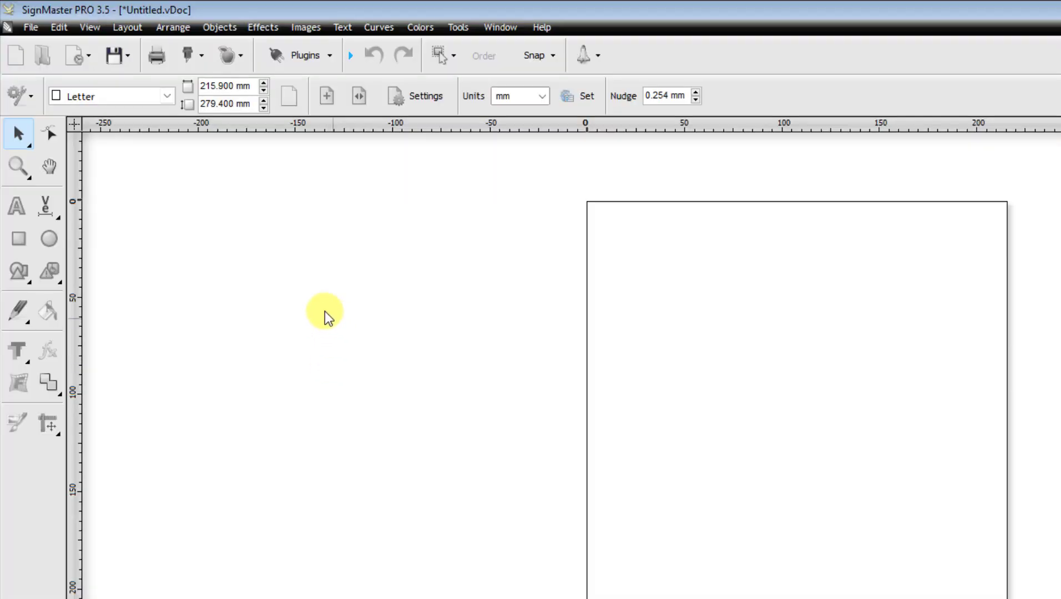
Step: Open Arrow-Test.vdoc from the Desktop folder
{"action": "left_click", "coordinate": [26, 26]}
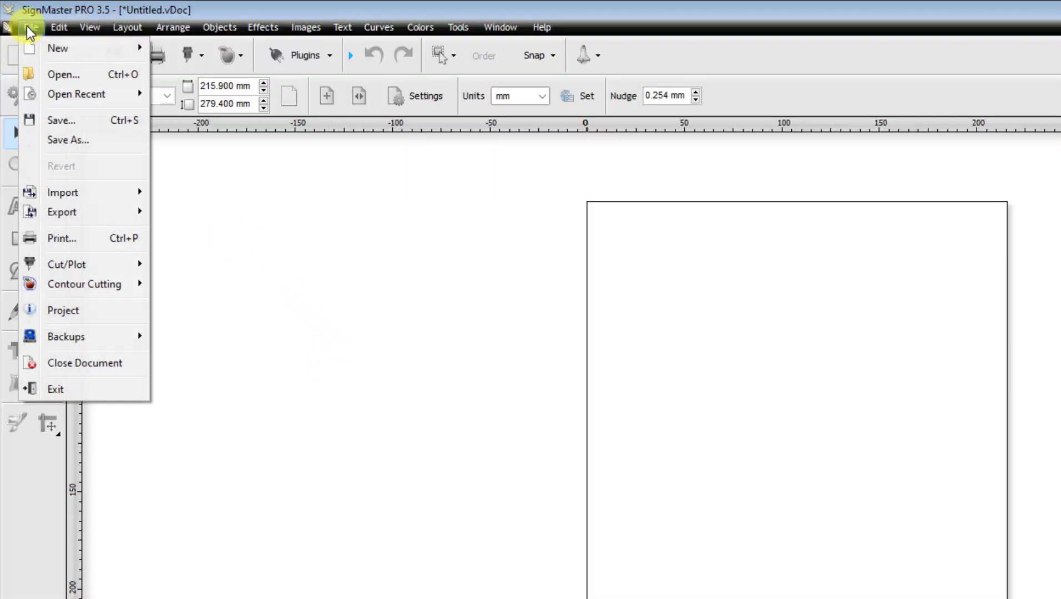
{"action": "left_click", "coordinate": [59, 76]}
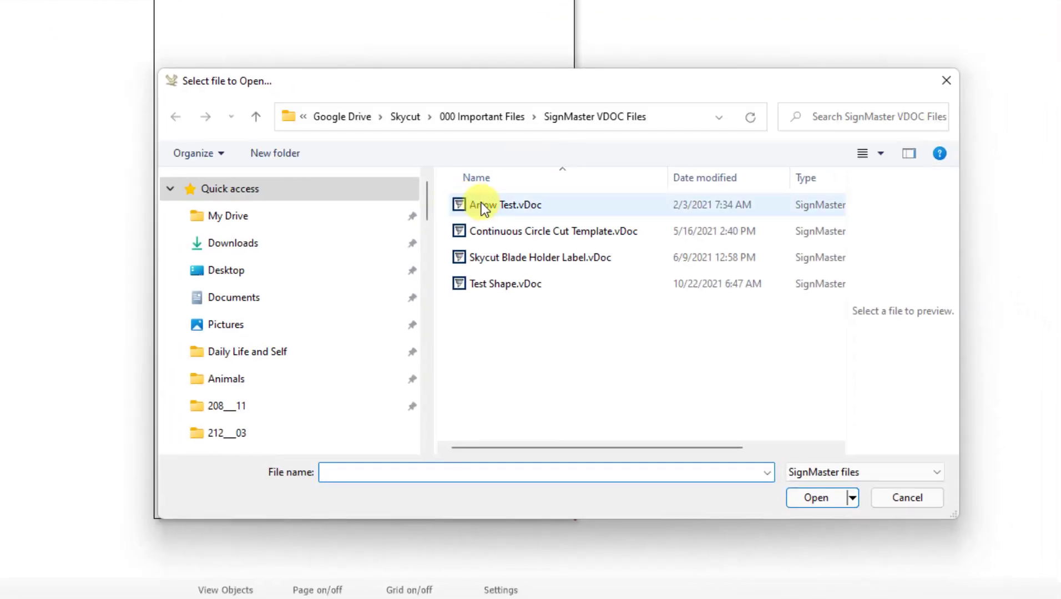
{"action": "left_click", "coordinate": [228, 274]}
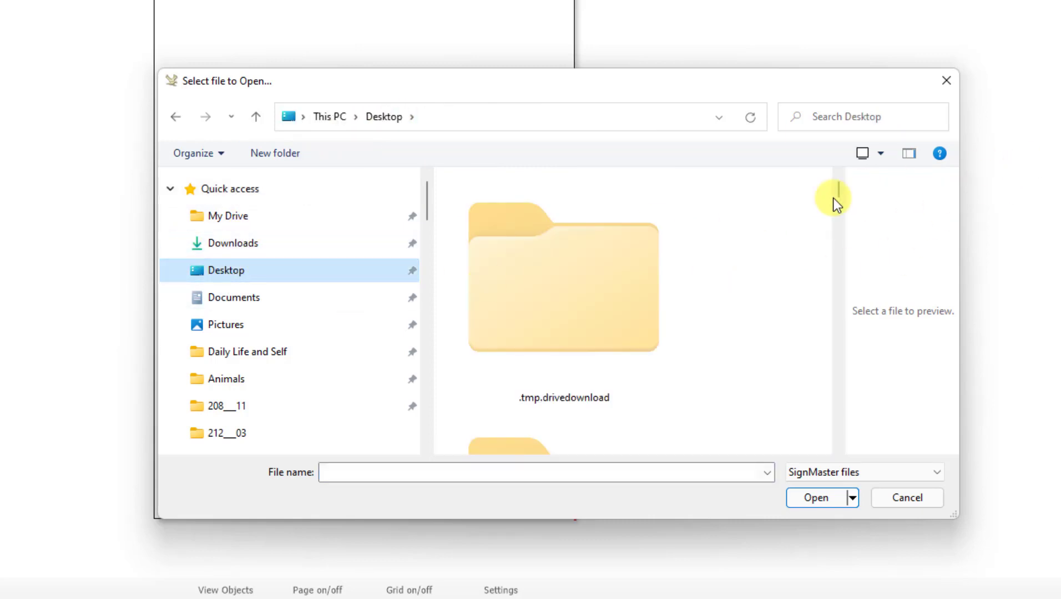
{"action": "left_click_drag", "start_coordinate": [839, 189], "coordinate": [827, 433]}
{"action": "left_click", "coordinate": [573, 309]}
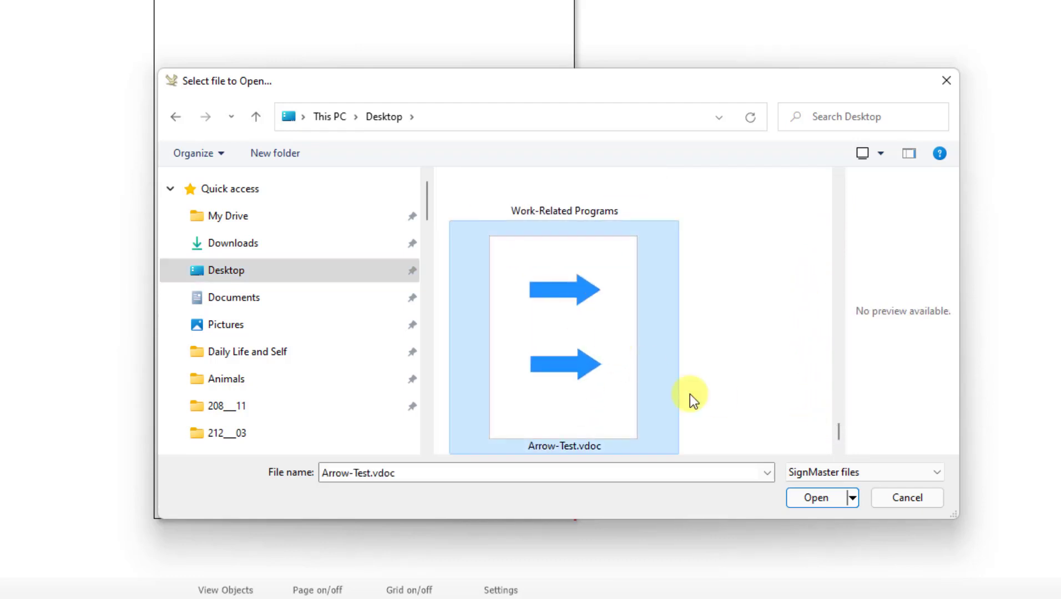
{"action": "left_click", "coordinate": [816, 498]}
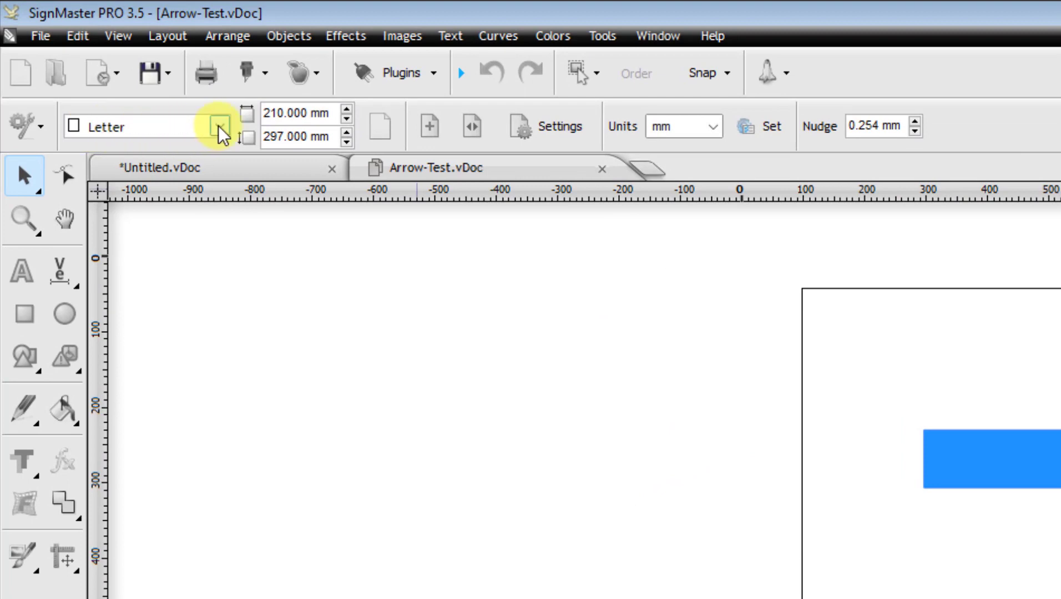
Step: Change the page size from Letter to A4 and show the contour cut options
{"action": "left_click", "coordinate": [219, 127]}
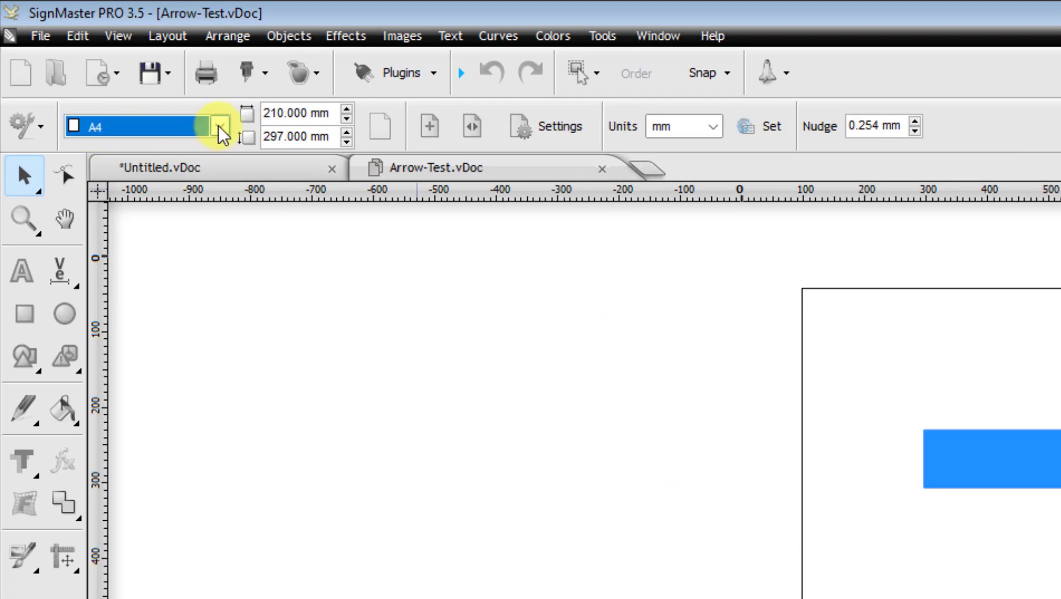
{"action": "left_click", "coordinate": [274, 208]}
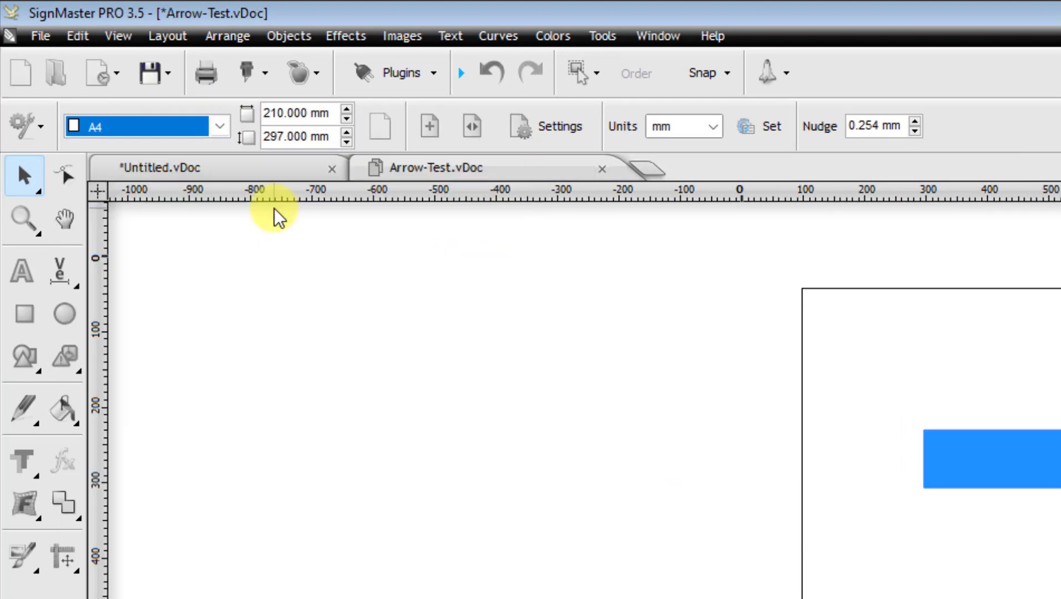
{"action": "left_click", "coordinate": [321, 81]}
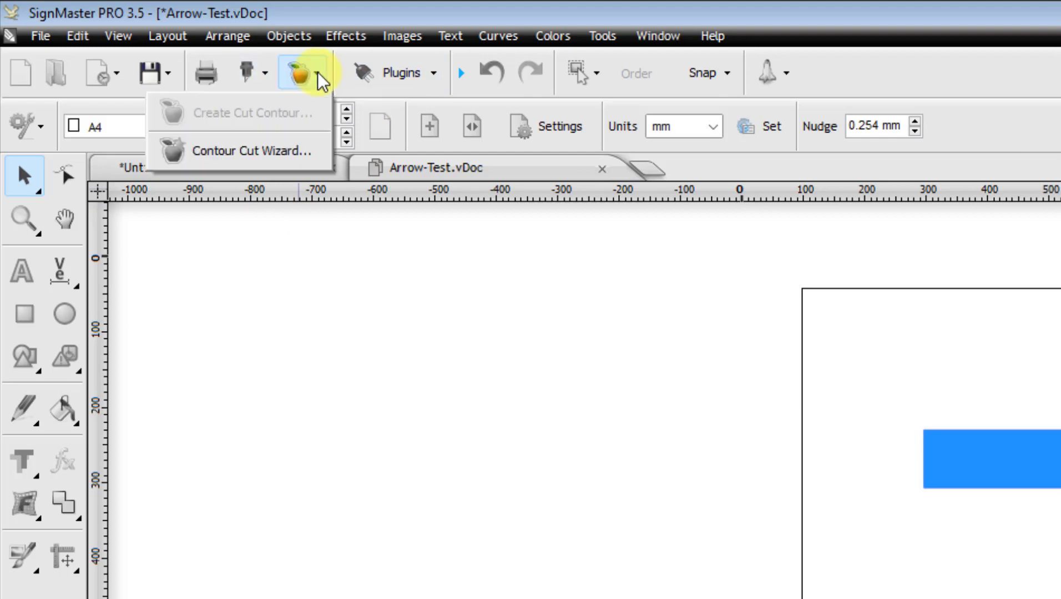
Step: Launch the Contour Cut Wizard and preview print-only, cut-only and combined views
{"action": "left_click", "coordinate": [243, 161]}
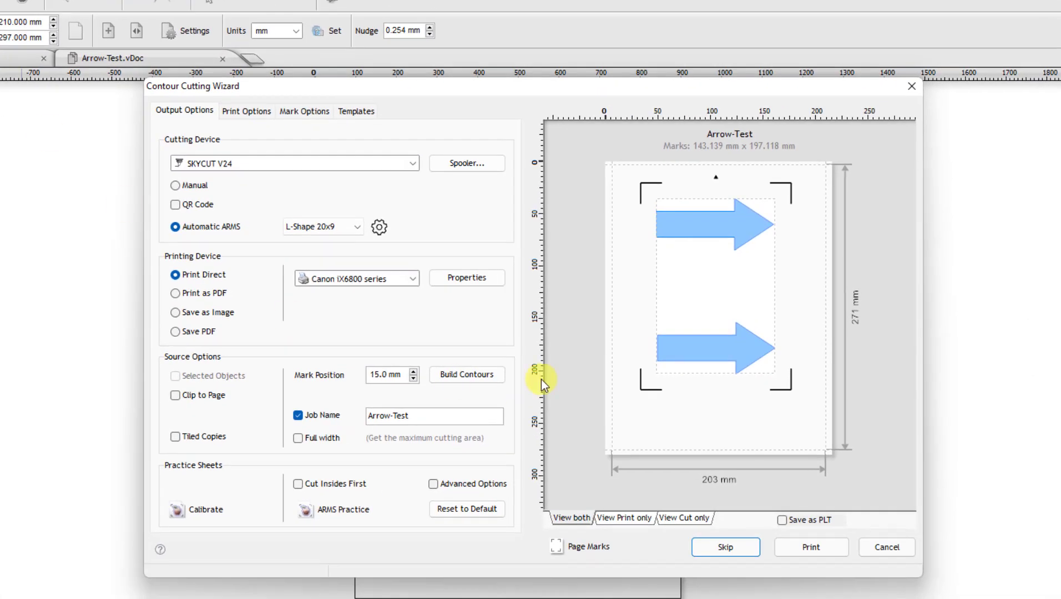
{"action": "left_click", "coordinate": [628, 519]}
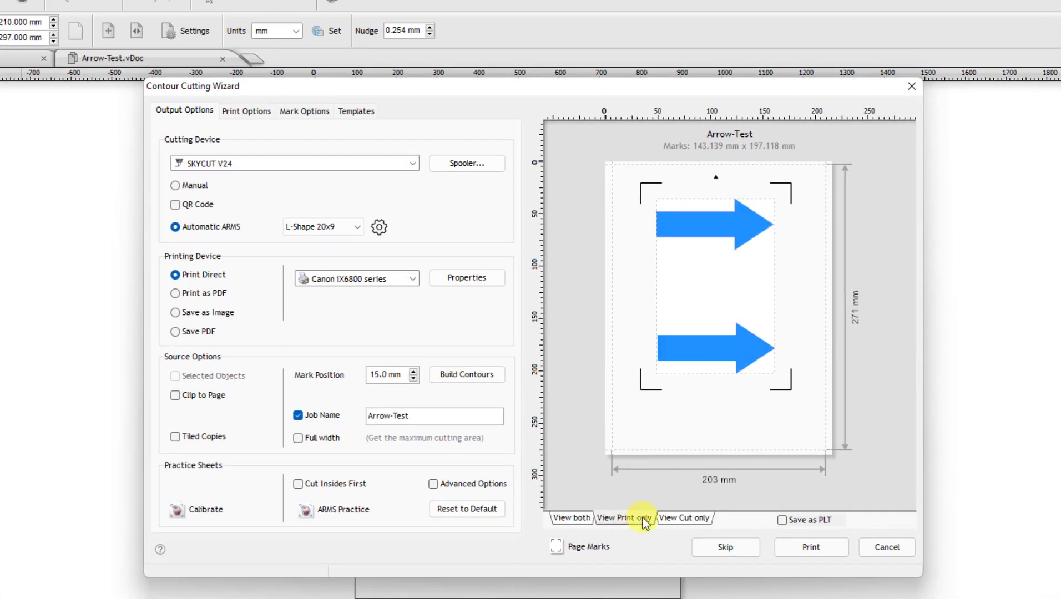
{"action": "left_click", "coordinate": [670, 522]}
{"action": "left_click", "coordinate": [615, 518]}
{"action": "left_click", "coordinate": [574, 518]}
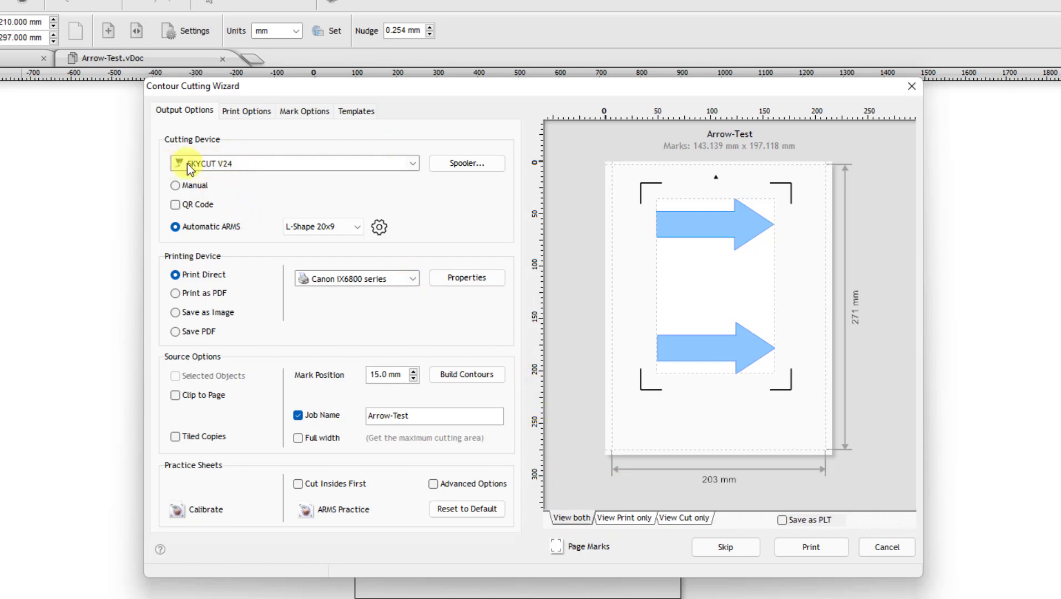
Step: Keep SKYCUT V24 as the cutter and choose Print Direct
{"action": "left_click", "coordinate": [411, 163]}
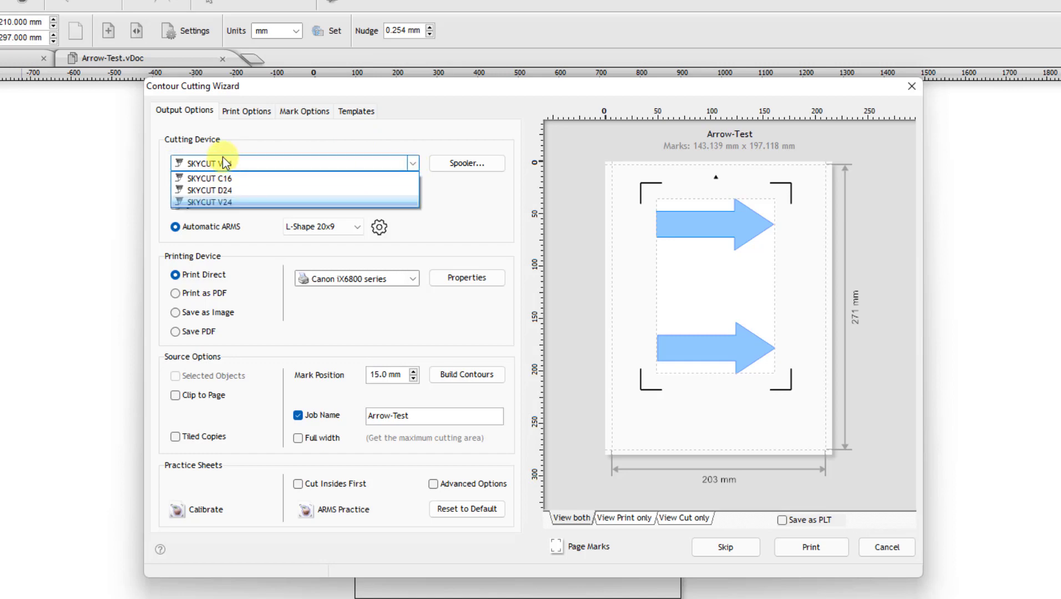
{"action": "left_click", "coordinate": [213, 202]}
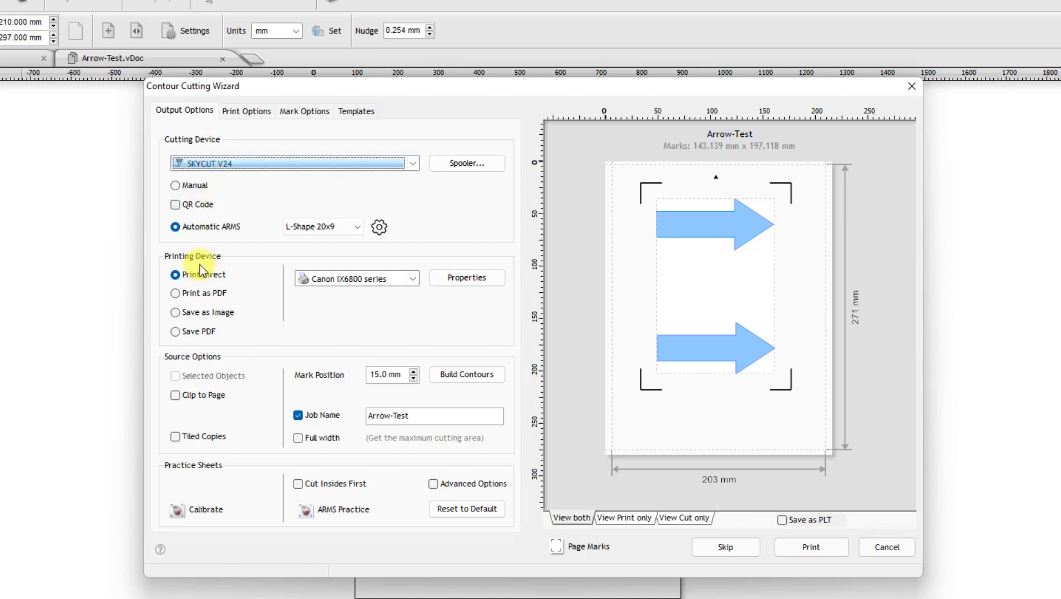
{"action": "left_click", "coordinate": [182, 275]}
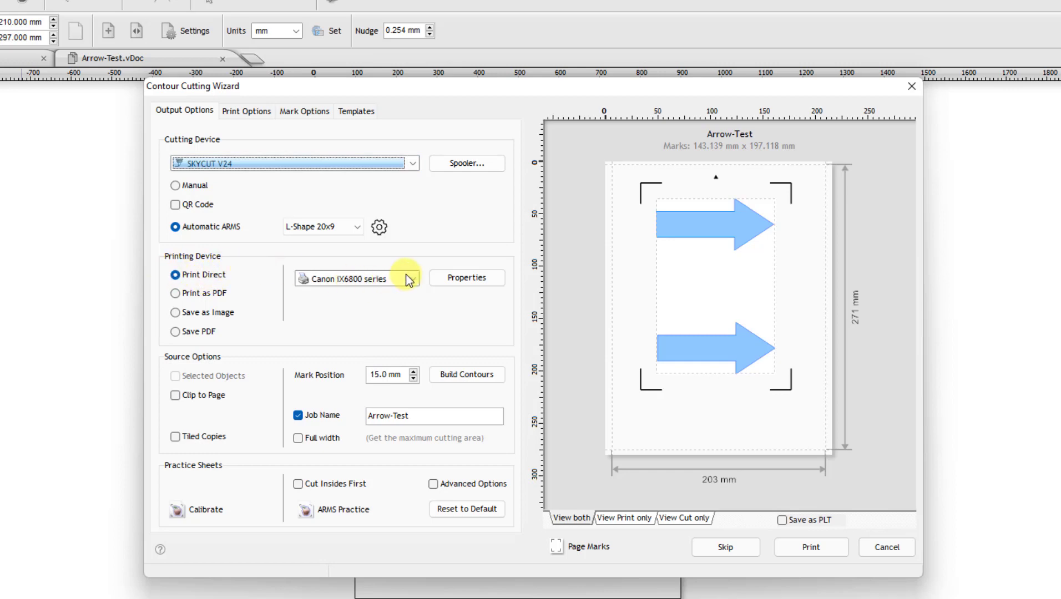
Step: Enable 190 × 277 mm page registration marks and set the Canon iX6800 paper to A4
{"action": "left_click", "coordinate": [560, 549]}
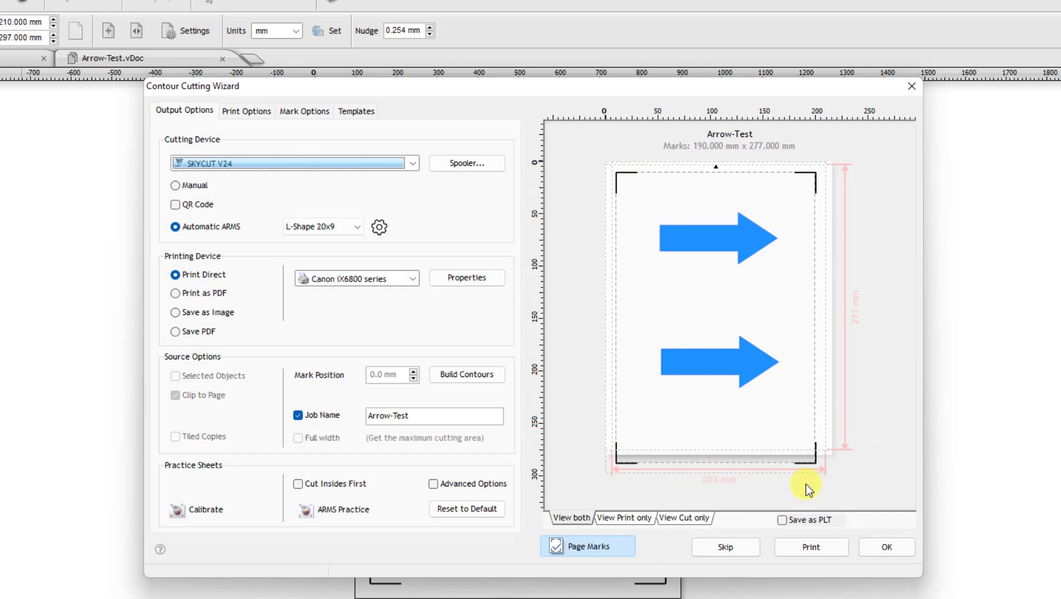
{"action": "left_click", "coordinate": [463, 279]}
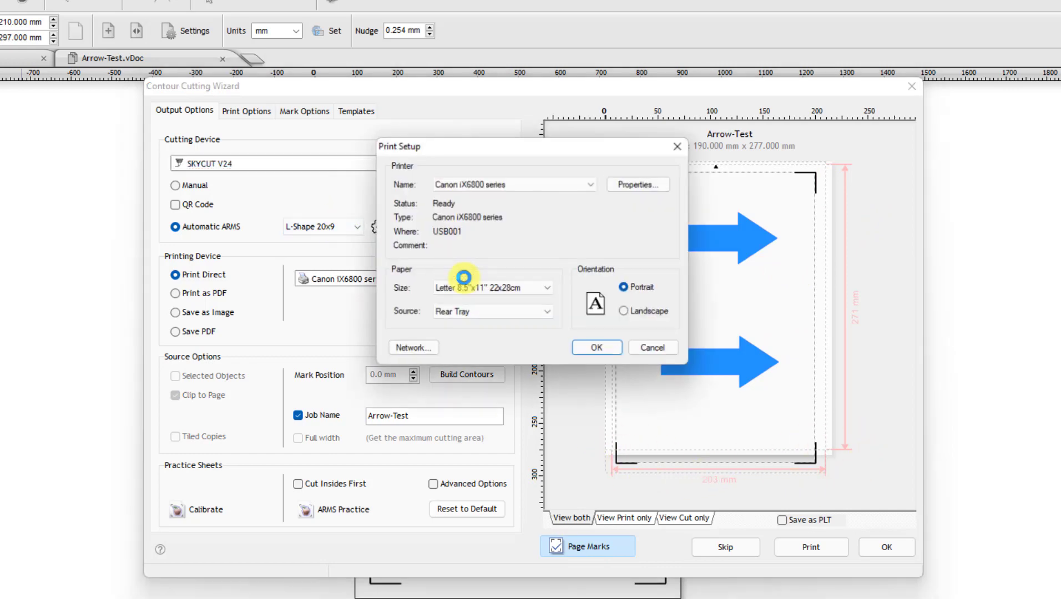
{"action": "left_click", "coordinate": [544, 291]}
{"action": "left_click", "coordinate": [457, 408]}
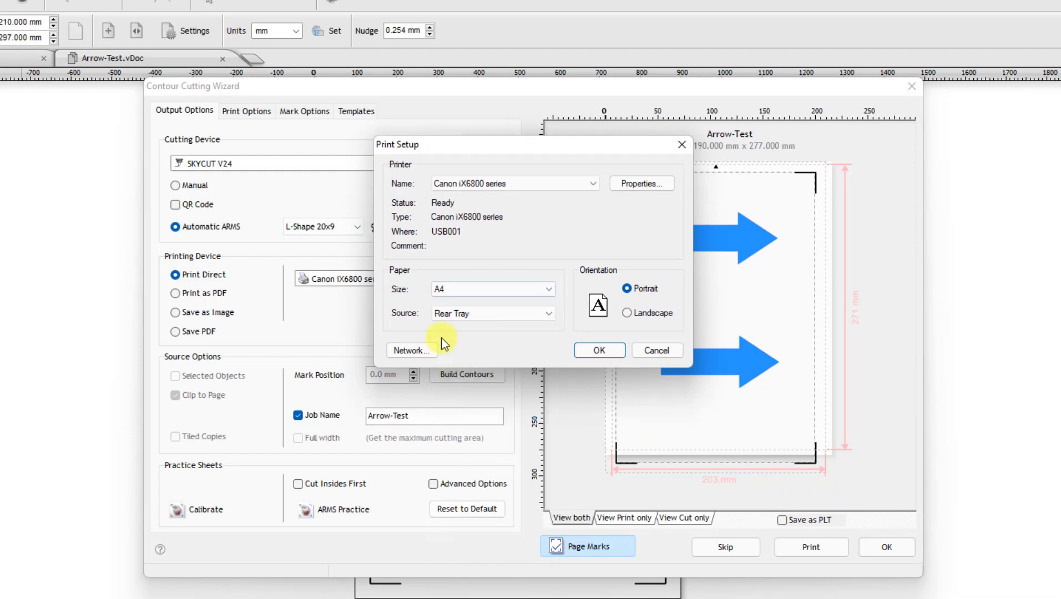
{"action": "left_click", "coordinate": [587, 351]}
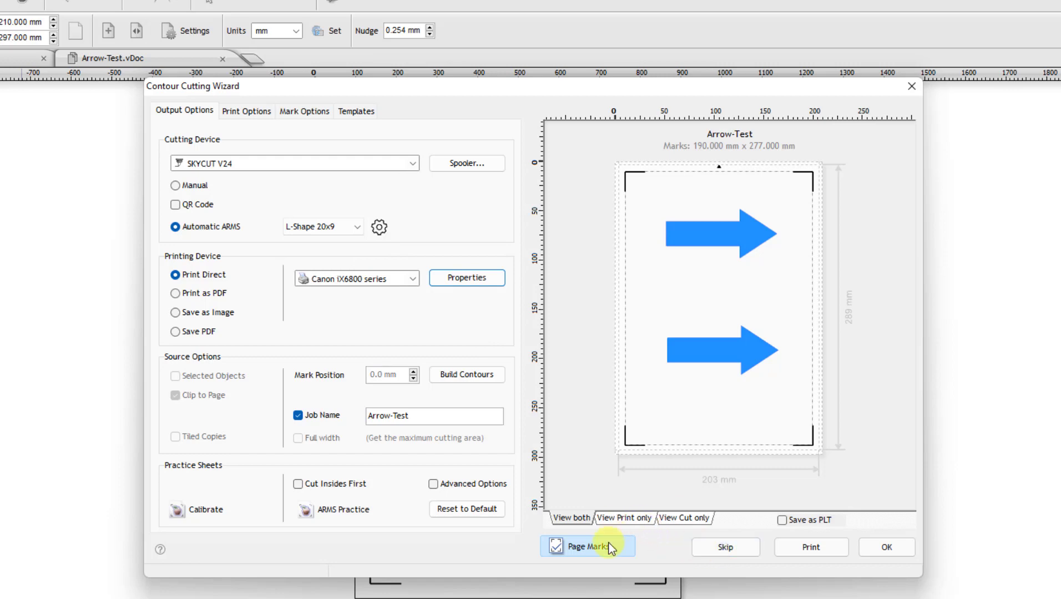
Step: Print the Arrow-Test arrows with registration marks on the Canon iX6800
{"action": "left_click", "coordinate": [816, 548]}
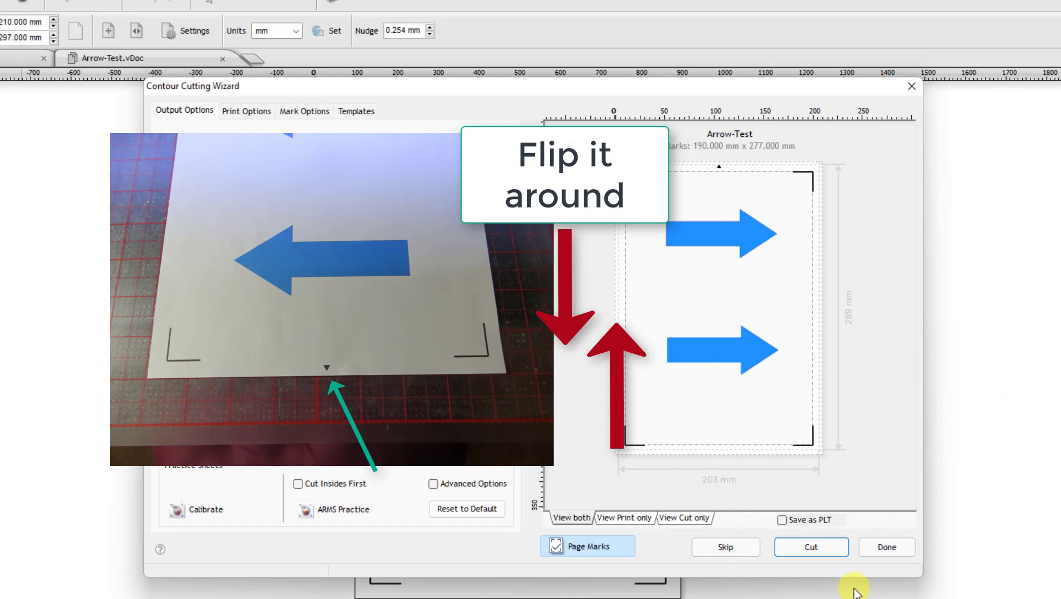
{"action": "left_click", "coordinate": [818, 550]}
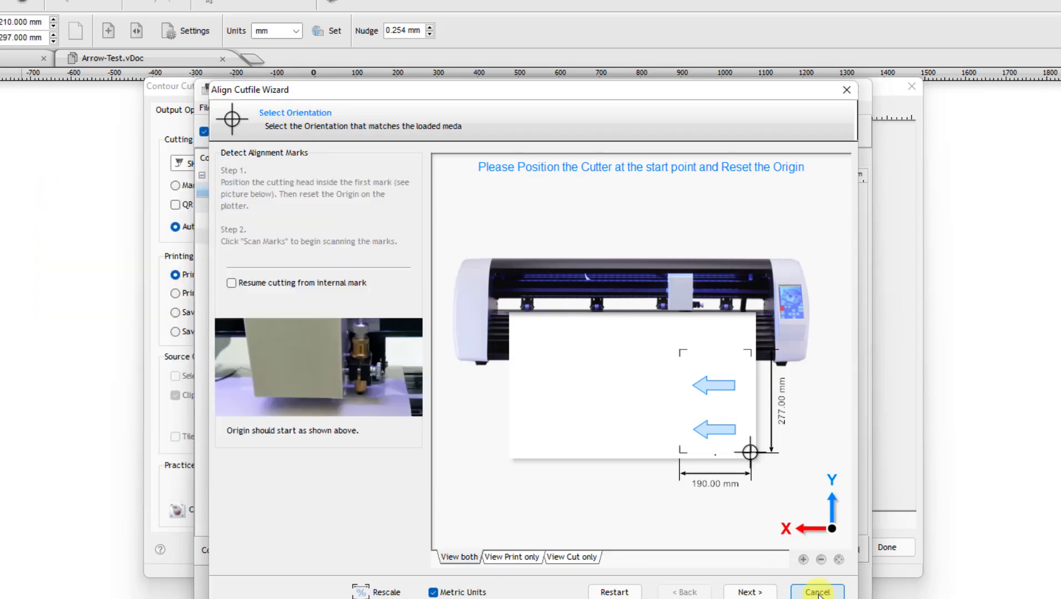
{"action": "left_click", "coordinate": [817, 593]}
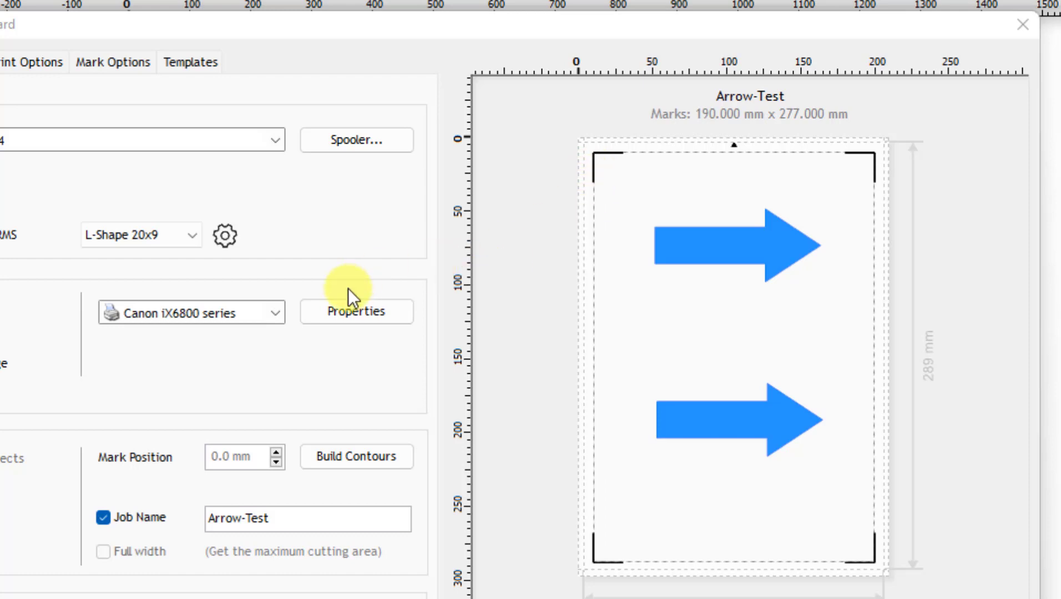
{"action": "left_click", "coordinate": [343, 315]}
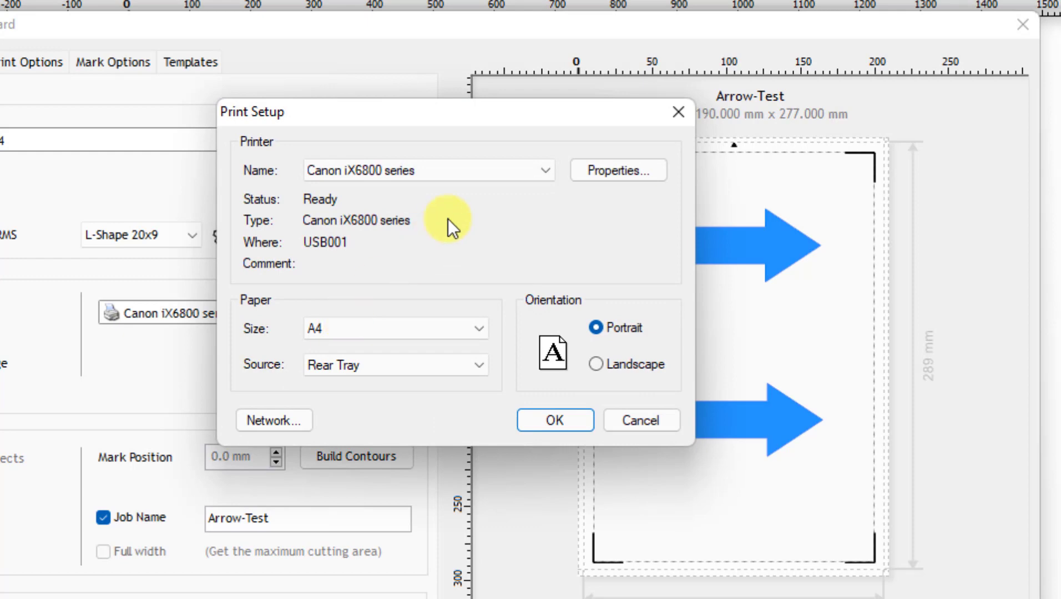
{"action": "left_click", "coordinate": [618, 171]}
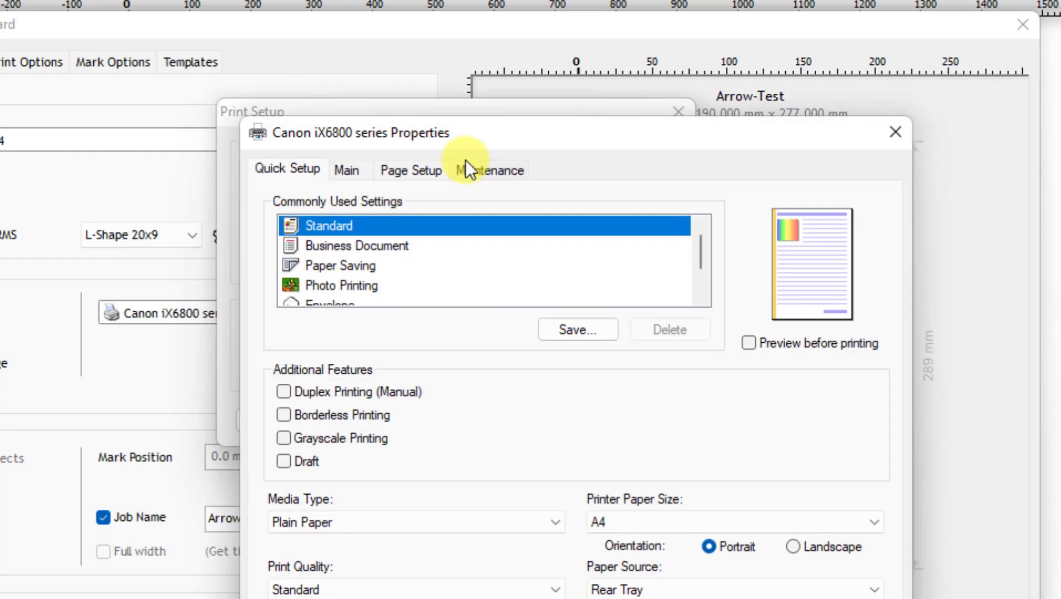
{"action": "left_click", "coordinate": [338, 171]}
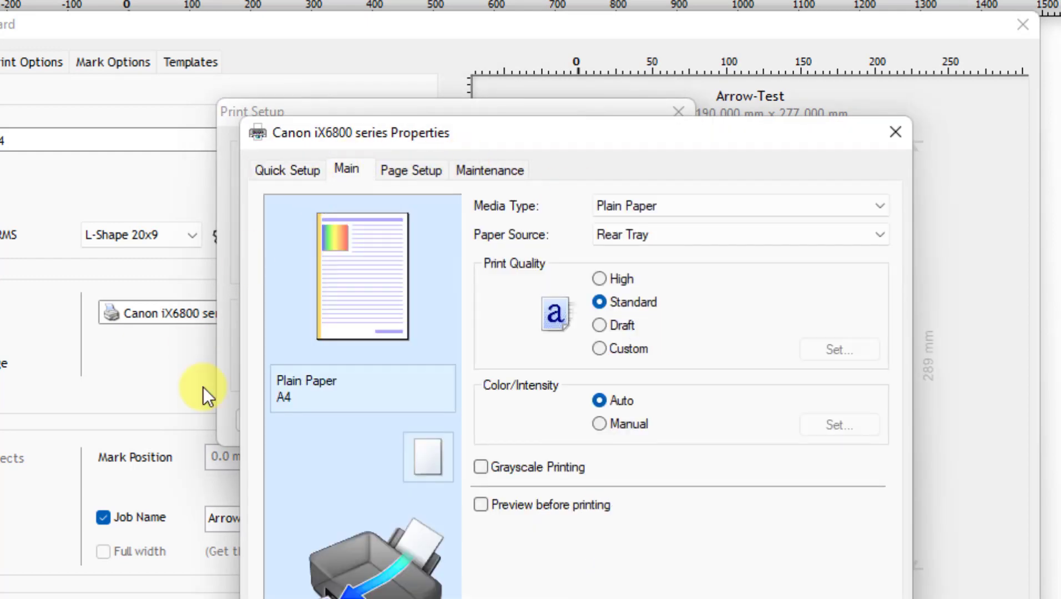
{"action": "left_click", "coordinate": [433, 175]}
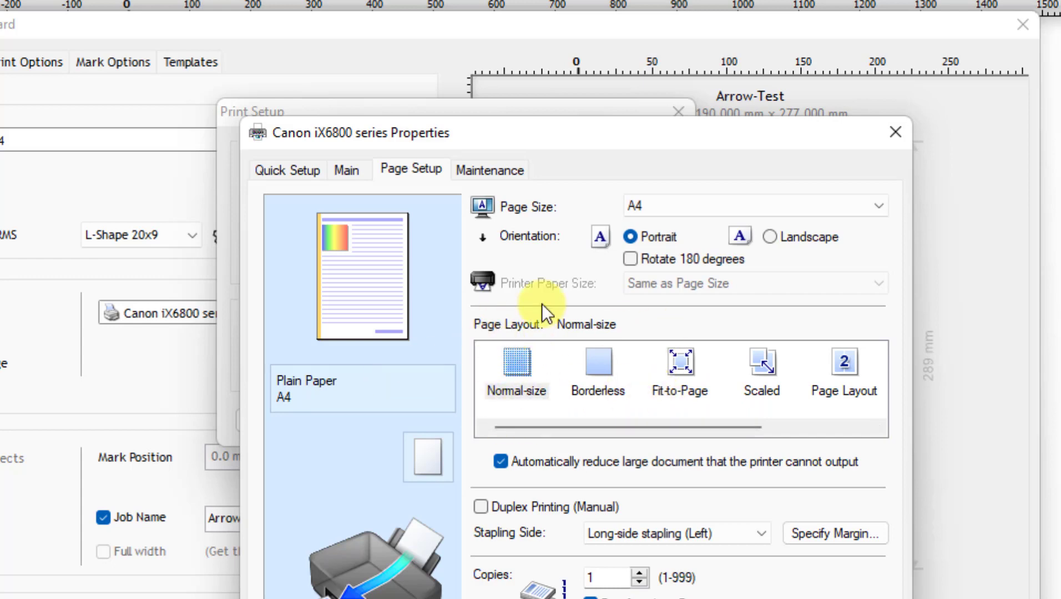
{"action": "left_click", "coordinate": [314, 172]}
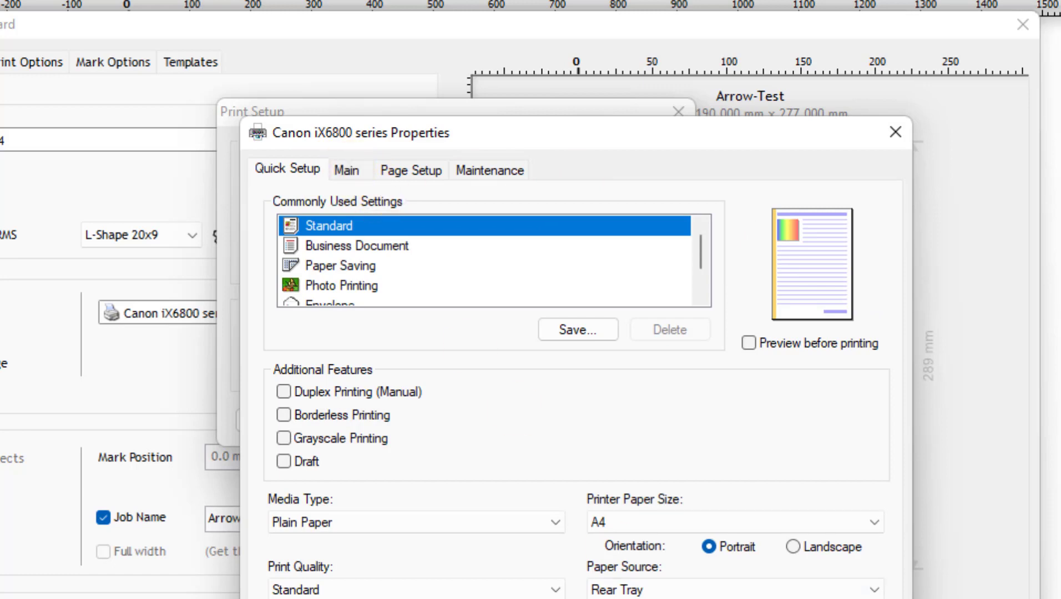
{"action": "key", "text": "Return"}
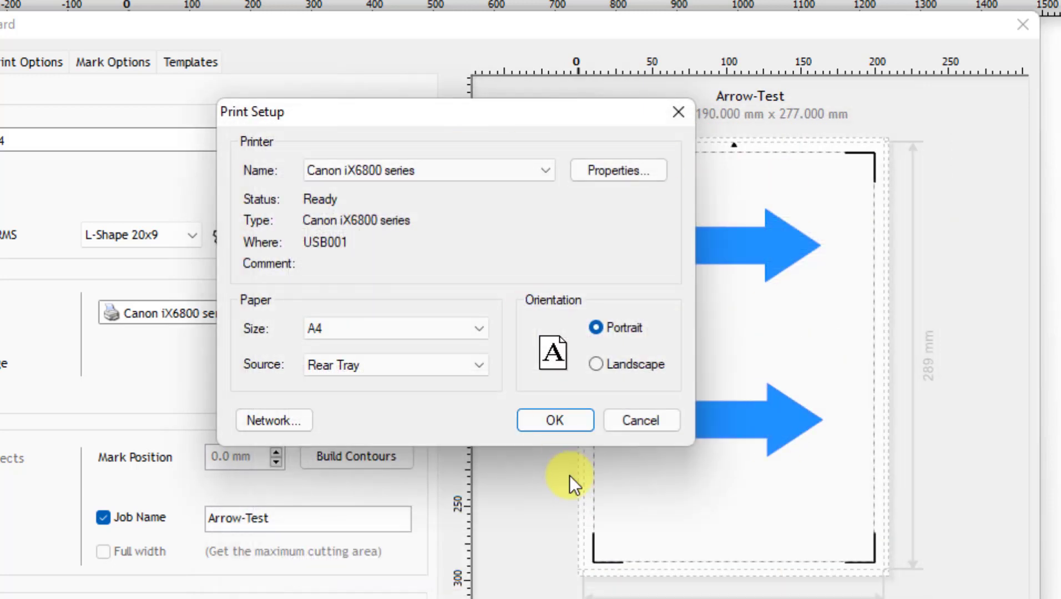
{"action": "left_click", "coordinate": [642, 421]}
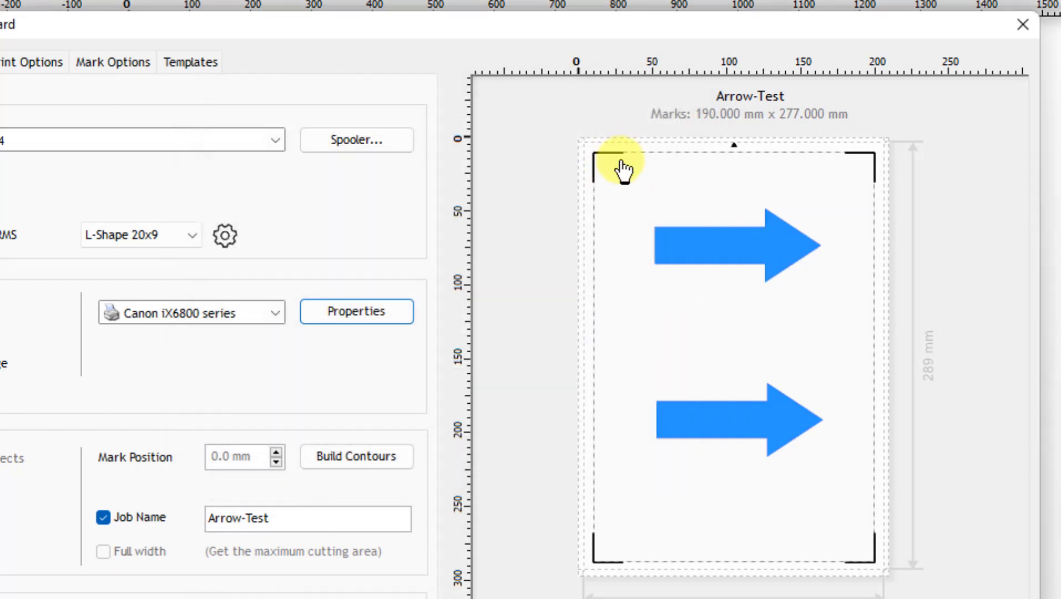